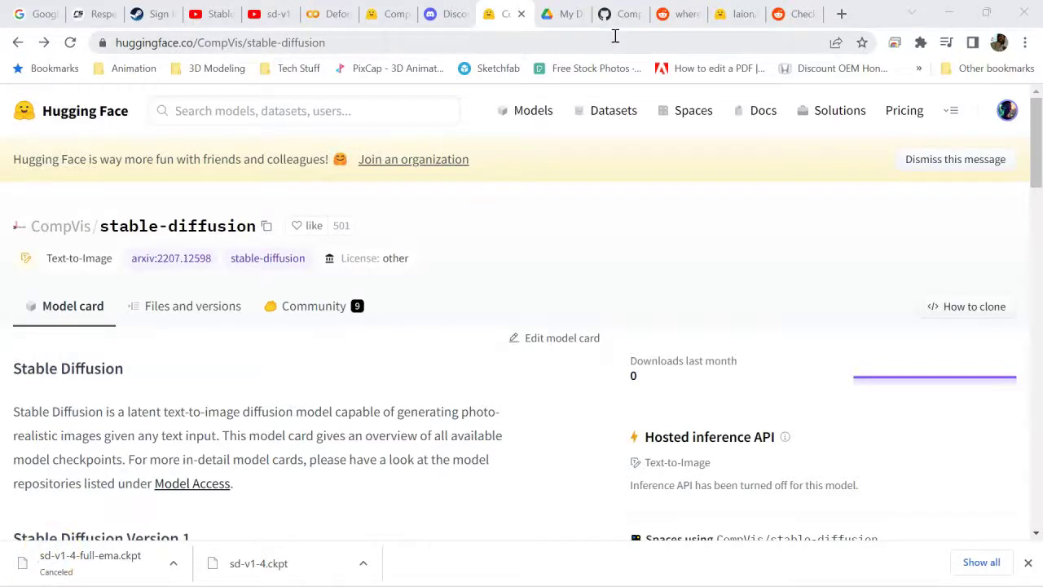
Switch from the CompVis model page to the Deforum Stable Diffusion Colab notebook
{"action": "left_click_drag", "start_coordinate": [563, 224], "coordinate": [548, 240]}
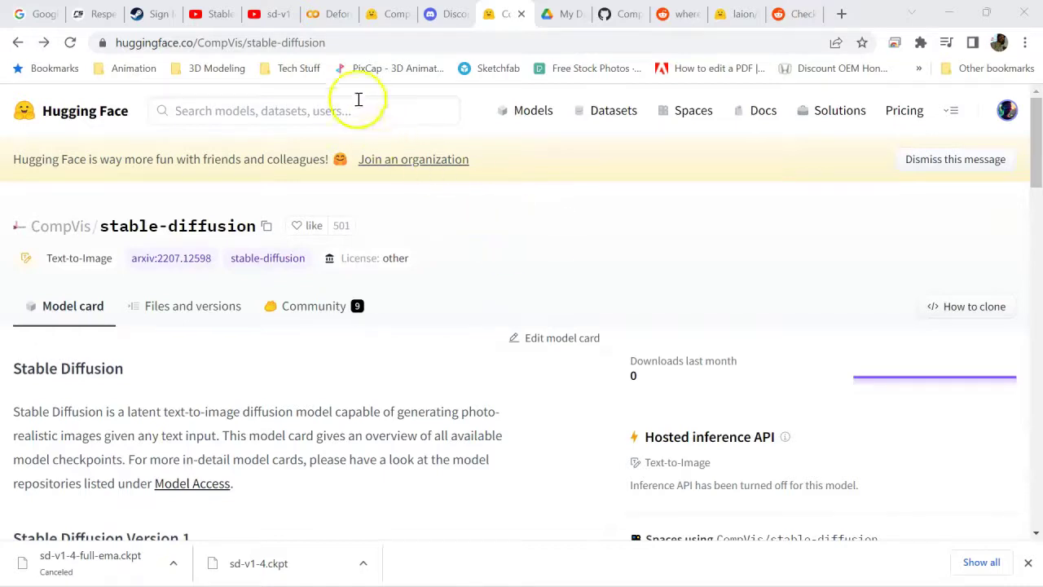
{"action": "left_click", "coordinate": [329, 16]}
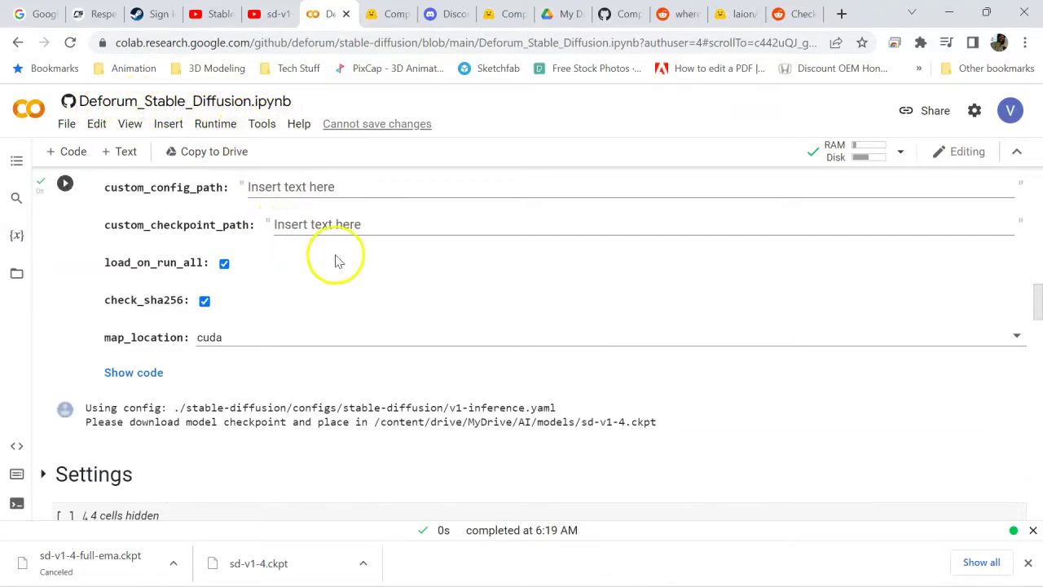
{"action": "mouse_move", "coordinate": [371, 414]}
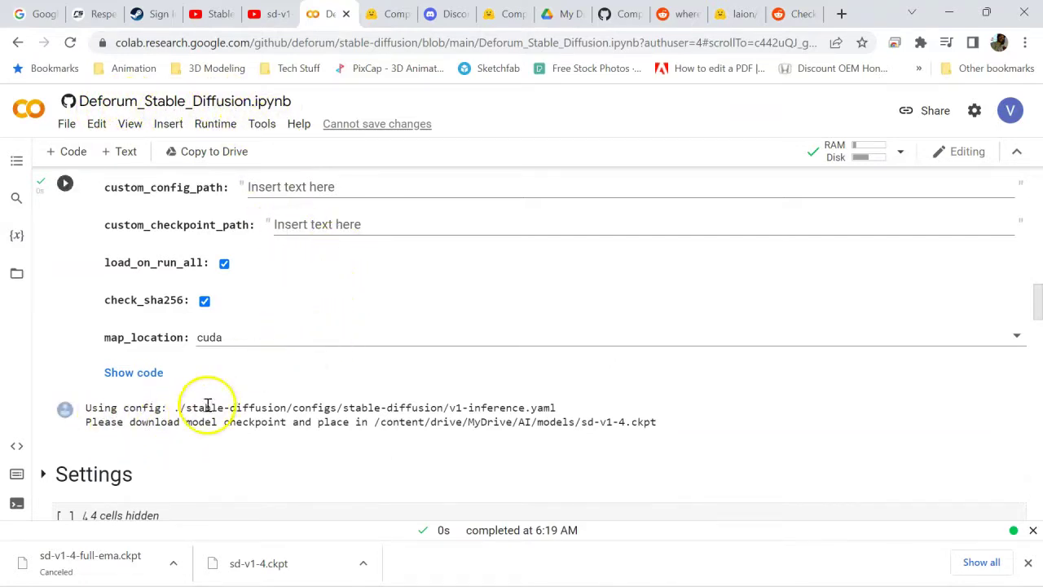
Highlight the file name sd-v1-4.ckpt in the notebook's model-loading output message
{"action": "scroll", "coordinate": [207, 408], "scroll_direction": "down", "scroll_amount": 1}
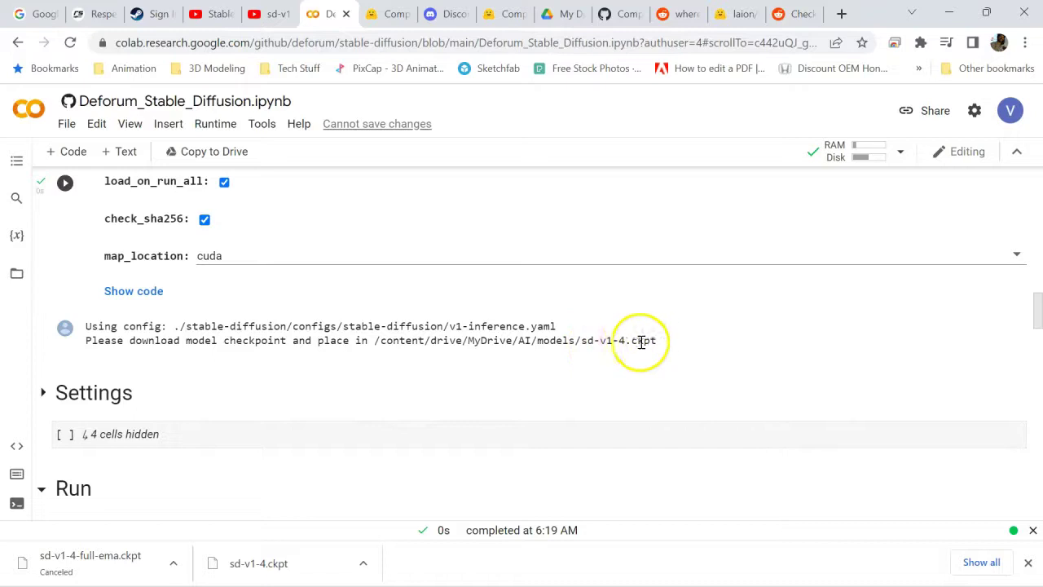
{"action": "left_click_drag", "start_coordinate": [581, 340], "coordinate": [638, 343]}
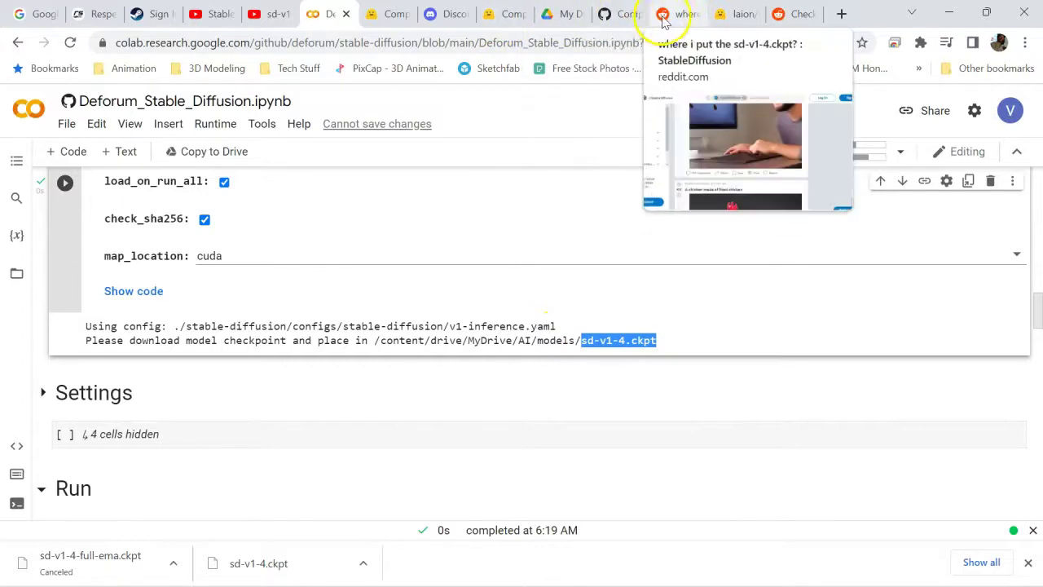
Bring up the Reddit Checkpoint v1.4 Mirror post and close its Google sign-in popup
{"action": "left_click", "coordinate": [799, 16]}
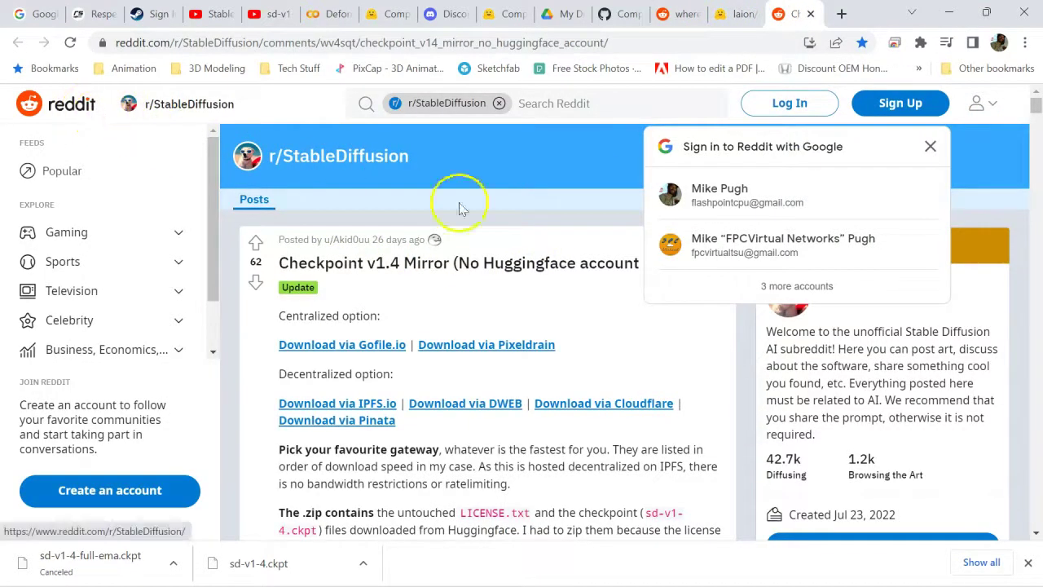
{"action": "left_click", "coordinate": [930, 147]}
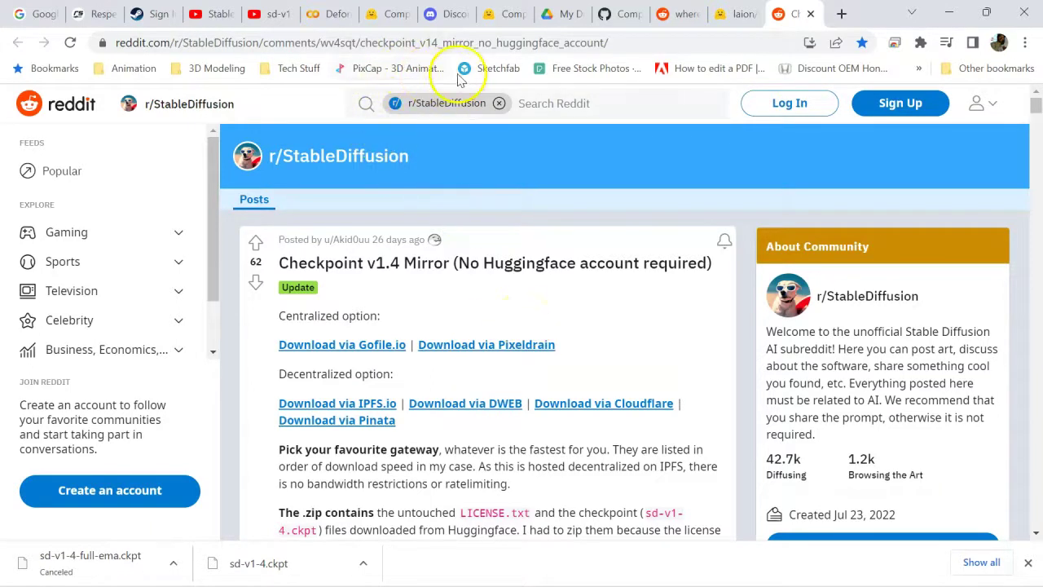
Return to the CompVis stable-diffusion model card and jump to its Model Access section
{"action": "left_click", "coordinate": [501, 13]}
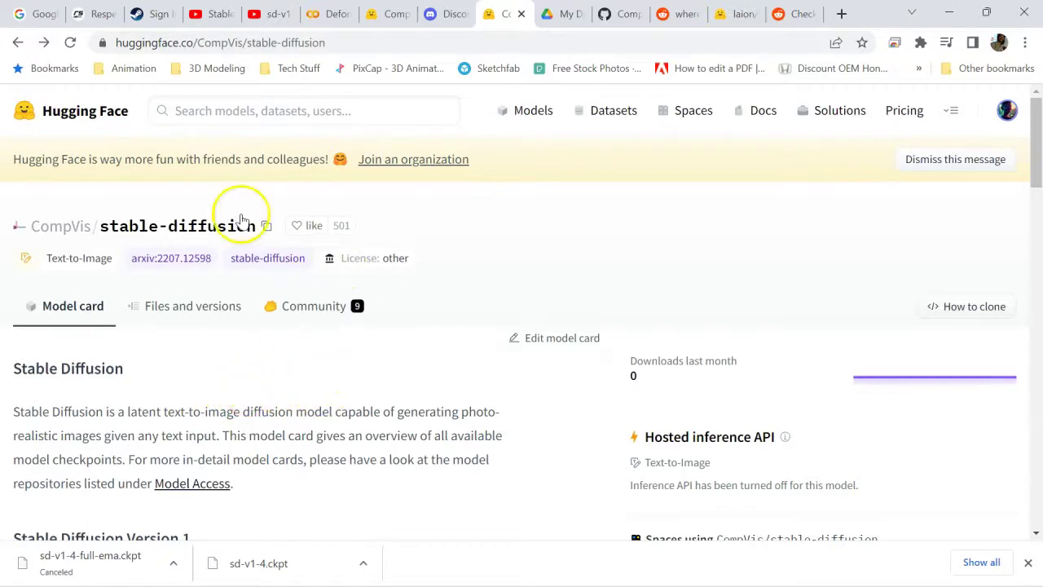
{"action": "mouse_move", "coordinate": [67, 369]}
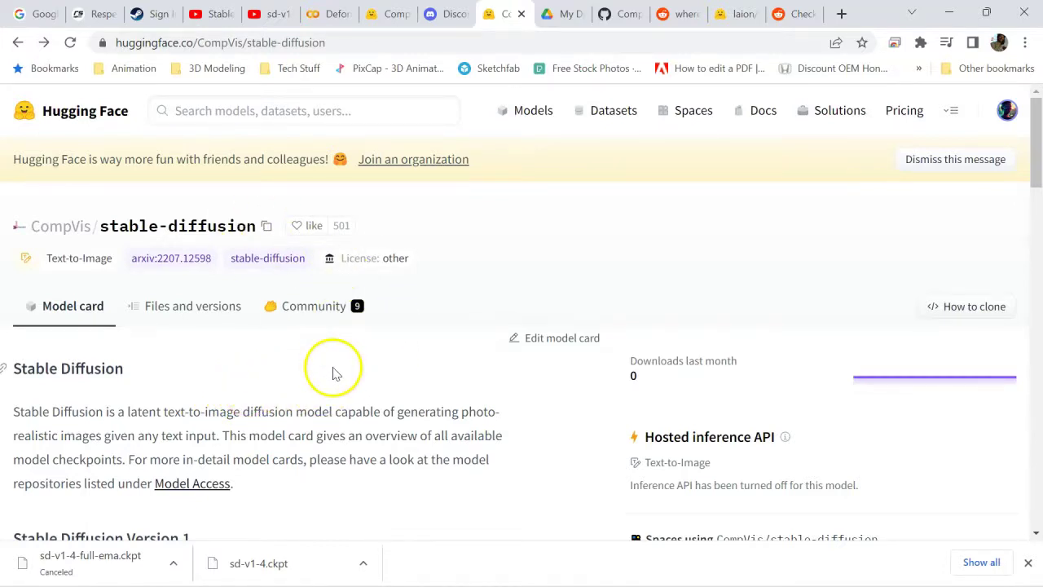
{"action": "scroll", "coordinate": [335, 373], "scroll_direction": "down", "scroll_amount": 2}
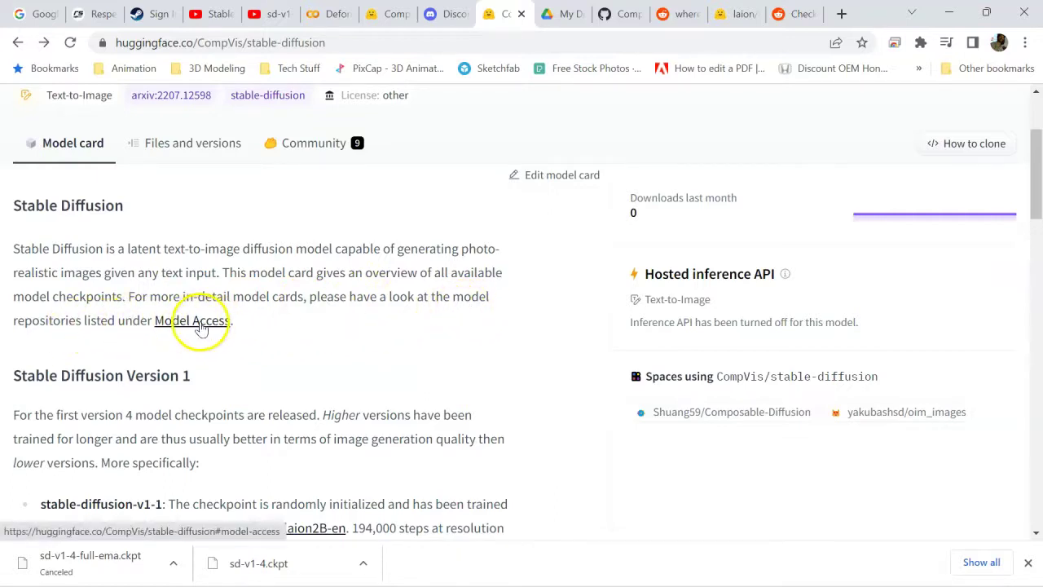
{"action": "scroll", "coordinate": [326, 314], "scroll_direction": "down", "scroll_amount": 5}
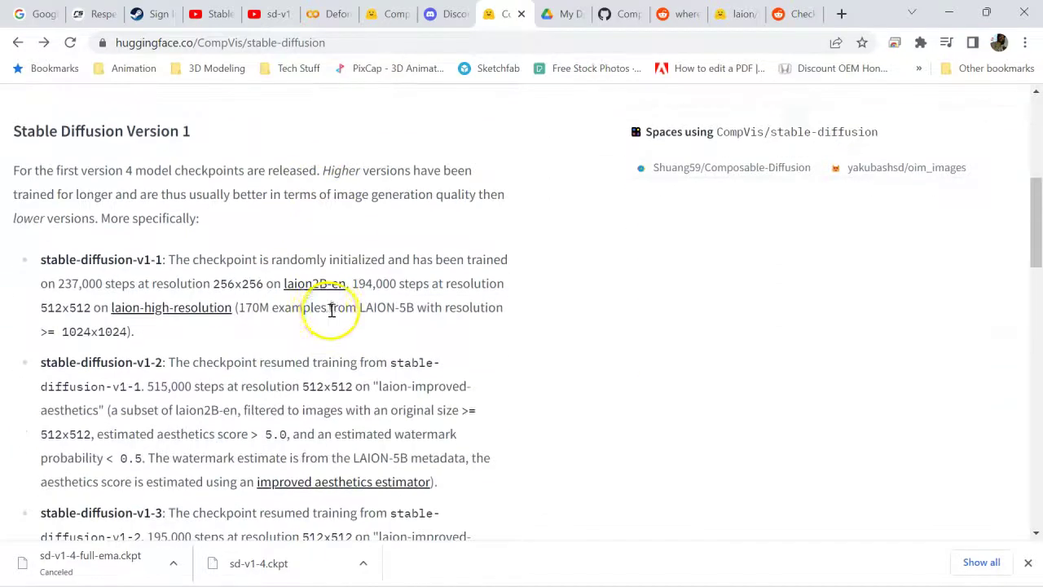
{"action": "scroll", "coordinate": [326, 314], "scroll_direction": "down", "scroll_amount": 2}
{"action": "scroll", "coordinate": [321, 317], "scroll_direction": "down", "scroll_amount": 2}
{"action": "scroll", "coordinate": [321, 308], "scroll_direction": "down", "scroll_amount": 2}
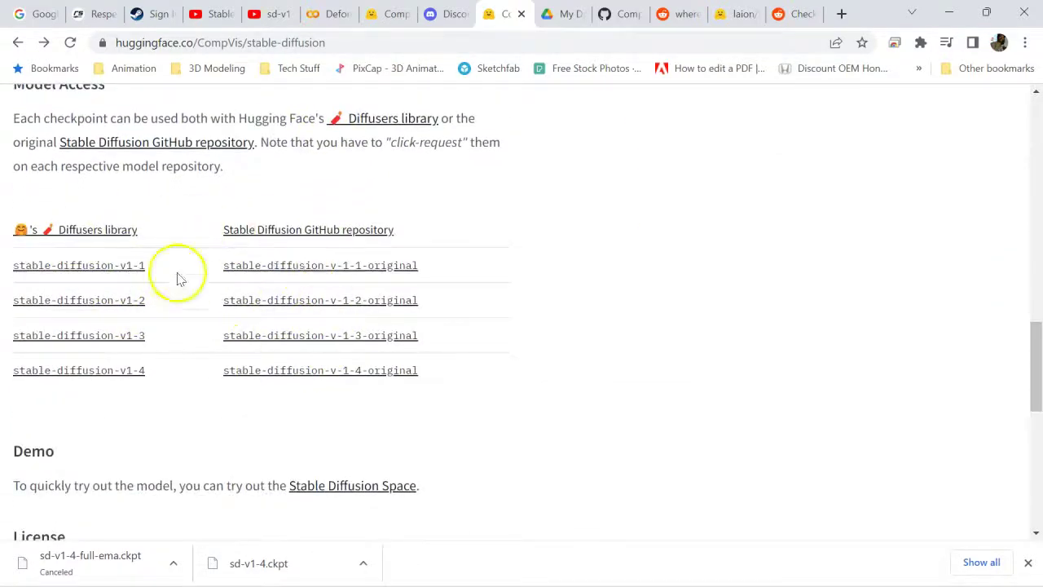
{"action": "scroll", "coordinate": [252, 285], "scroll_direction": "up", "scroll_amount": 5}
{"action": "scroll", "coordinate": [253, 285], "scroll_direction": "up", "scroll_amount": 3}
{"action": "scroll", "coordinate": [252, 283], "scroll_direction": "up", "scroll_amount": 1}
{"action": "scroll", "coordinate": [228, 302], "scroll_direction": "up", "scroll_amount": 1}
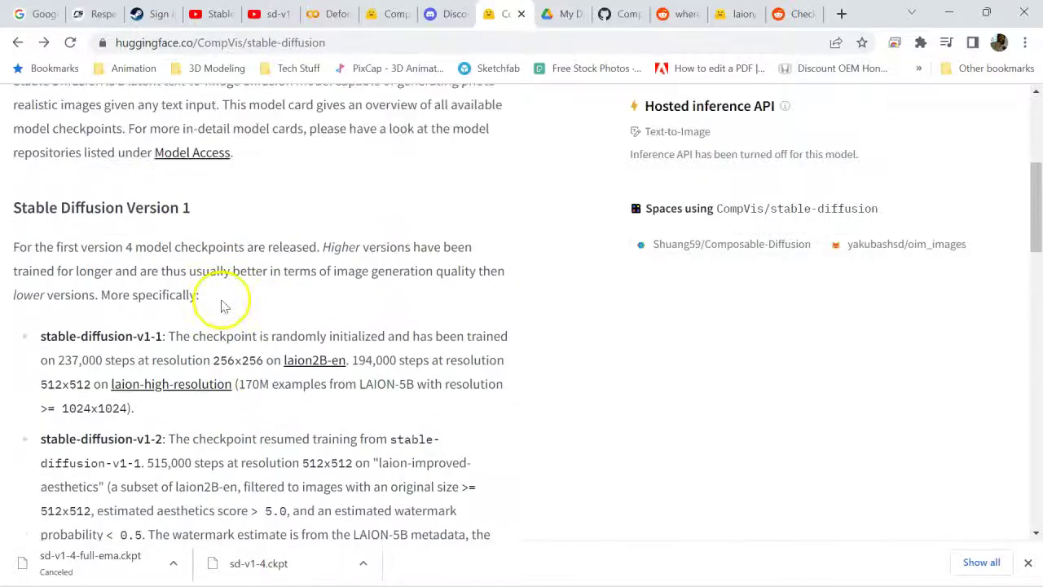
{"action": "scroll", "coordinate": [220, 309], "scroll_direction": "up", "scroll_amount": 1}
{"action": "left_click", "coordinate": [200, 240]}
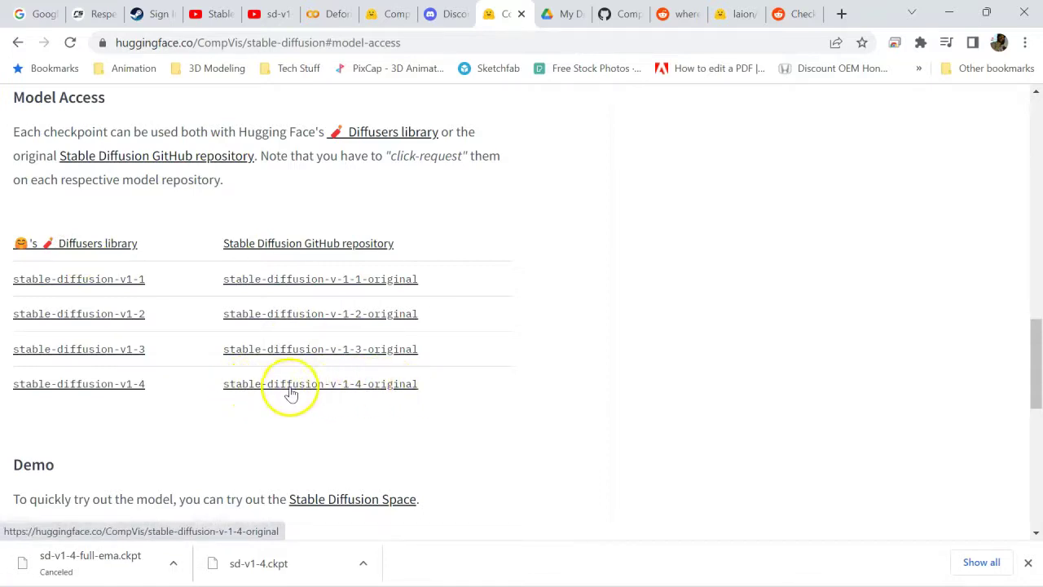
{"action": "left_click", "coordinate": [323, 388]}
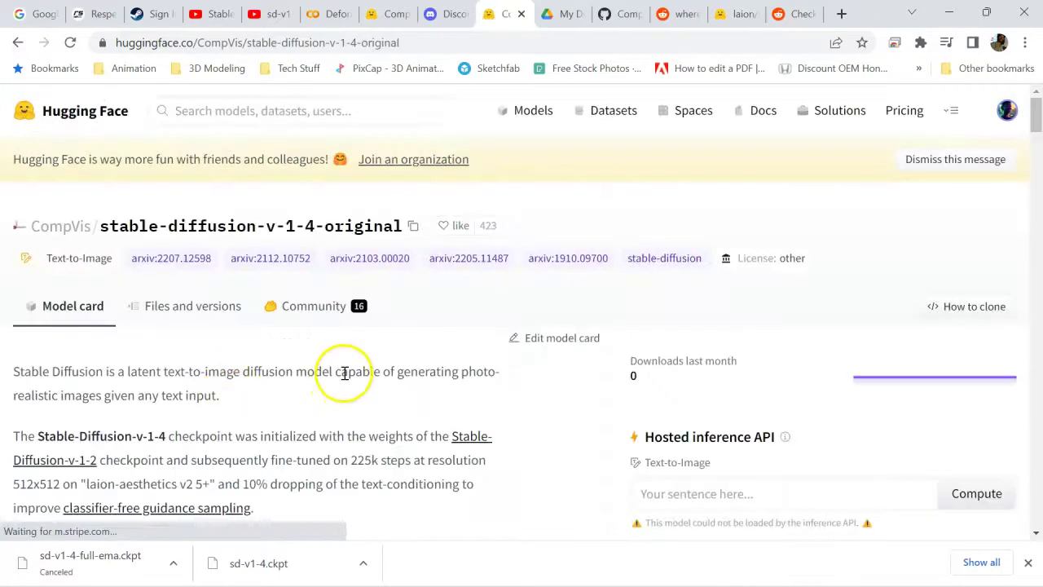
{"action": "scroll", "coordinate": [345, 373], "scroll_direction": "down", "scroll_amount": 1}
{"action": "scroll", "coordinate": [326, 373], "scroll_direction": "down", "scroll_amount": 1}
{"action": "scroll", "coordinate": [314, 380], "scroll_direction": "down", "scroll_amount": 1}
{"action": "scroll", "coordinate": [365, 368], "scroll_direction": "down", "scroll_amount": 1}
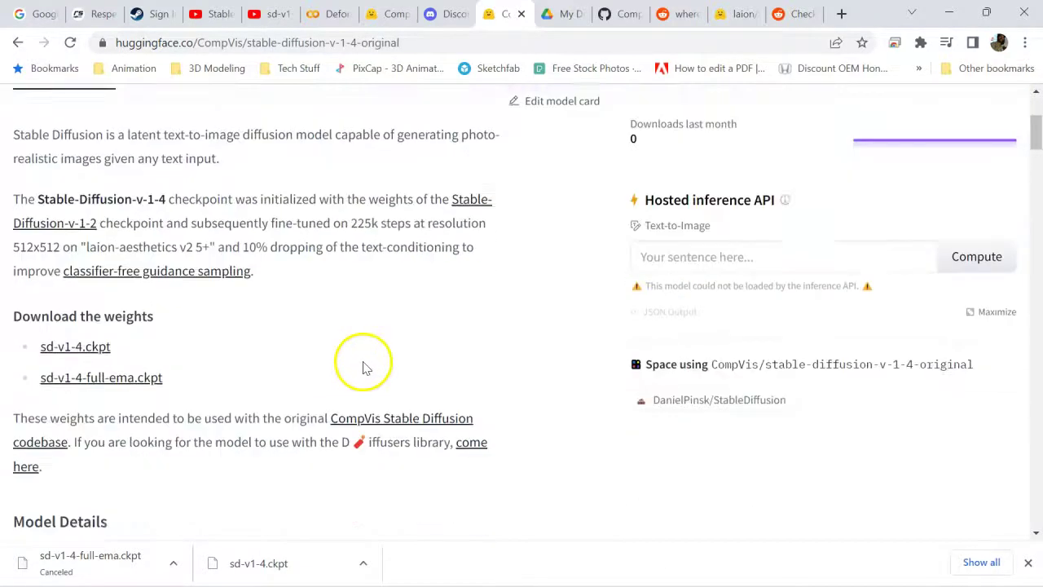
{"action": "scroll", "coordinate": [515, 349], "scroll_direction": "down", "scroll_amount": 3}
{"action": "scroll", "coordinate": [529, 347], "scroll_direction": "down", "scroll_amount": 2}
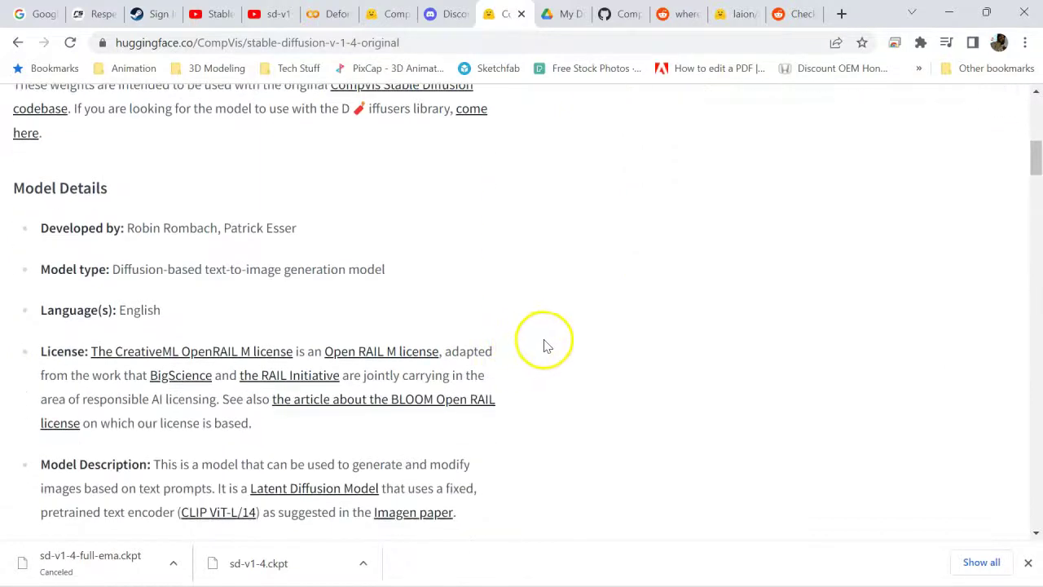
{"action": "scroll", "coordinate": [557, 349], "scroll_direction": "up", "scroll_amount": 3}
{"action": "scroll", "coordinate": [326, 343], "scroll_direction": "down", "scroll_amount": 5}
{"action": "scroll", "coordinate": [236, 336], "scroll_direction": "down", "scroll_amount": 2}
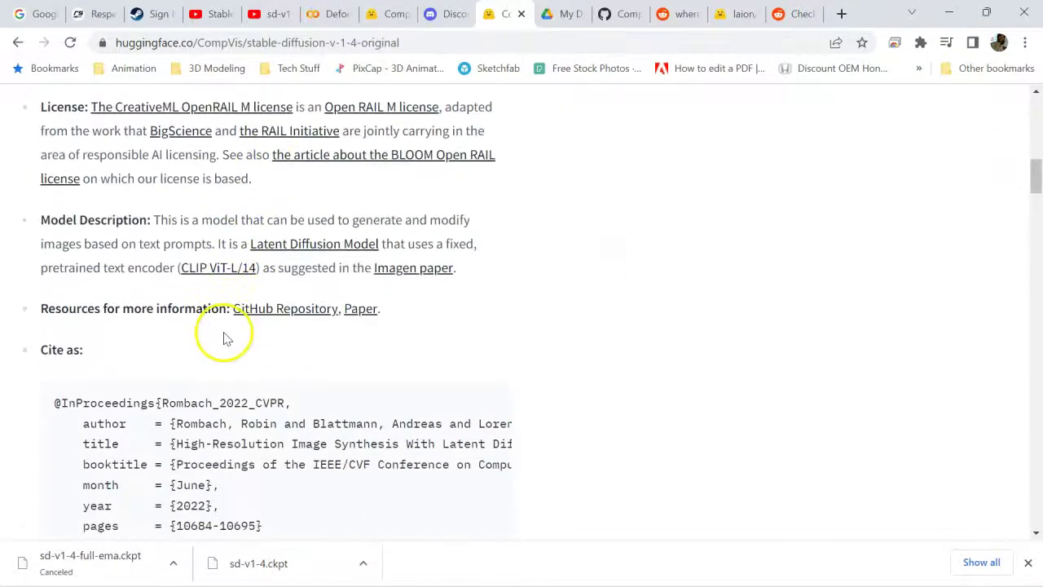
{"action": "scroll", "coordinate": [226, 337], "scroll_direction": "down", "scroll_amount": 3}
{"action": "scroll", "coordinate": [222, 343], "scroll_direction": "down", "scroll_amount": 2}
{"action": "scroll", "coordinate": [219, 345], "scroll_direction": "down", "scroll_amount": 2}
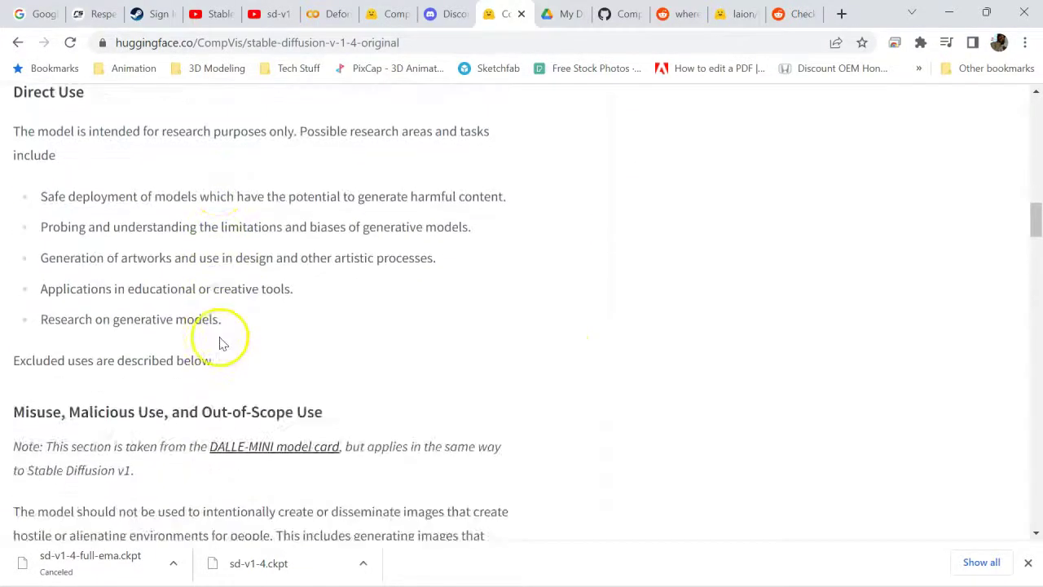
{"action": "scroll", "coordinate": [220, 344], "scroll_direction": "down", "scroll_amount": 1}
{"action": "scroll", "coordinate": [220, 343], "scroll_direction": "down", "scroll_amount": 2}
{"action": "scroll", "coordinate": [222, 344], "scroll_direction": "down", "scroll_amount": 2}
{"action": "scroll", "coordinate": [220, 344], "scroll_direction": "down", "scroll_amount": 2}
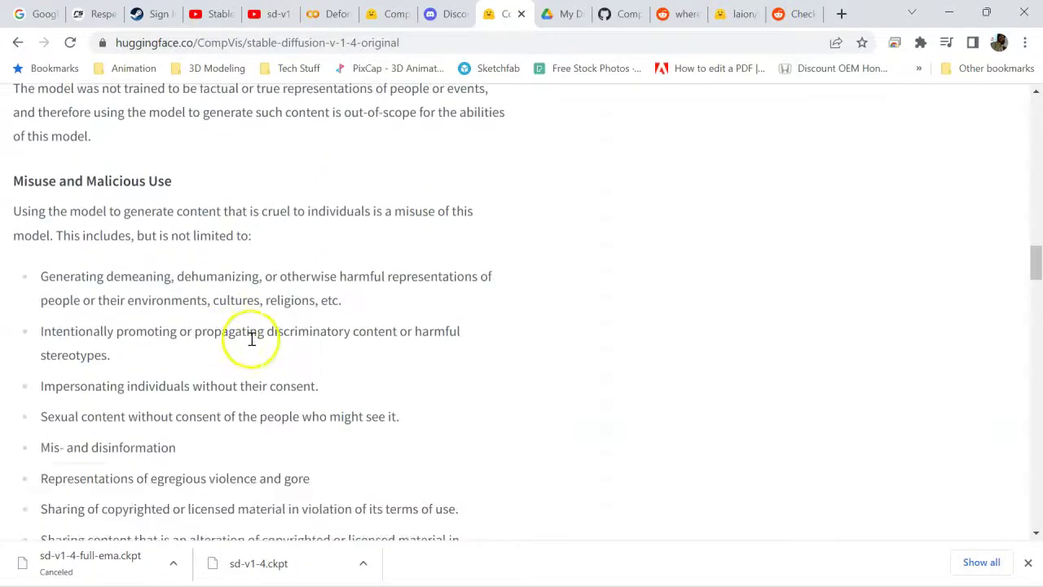
{"action": "scroll", "coordinate": [252, 334], "scroll_direction": "up", "scroll_amount": 6}
{"action": "scroll", "coordinate": [261, 335], "scroll_direction": "up", "scroll_amount": 8}
{"action": "scroll", "coordinate": [260, 338], "scroll_direction": "up", "scroll_amount": 3}
{"action": "scroll", "coordinate": [273, 330], "scroll_direction": "up", "scroll_amount": 4}
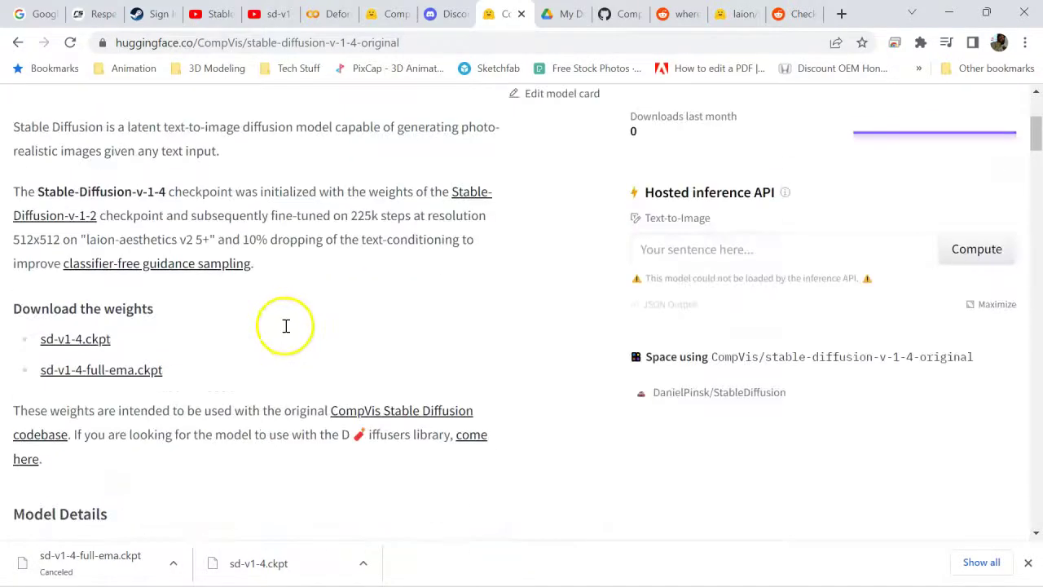
{"action": "scroll", "coordinate": [285, 326], "scroll_direction": "up", "scroll_amount": 3}
{"action": "scroll", "coordinate": [283, 337], "scroll_direction": "down", "scroll_amount": 2}
{"action": "scroll", "coordinate": [277, 346], "scroll_direction": "down", "scroll_amount": 1}
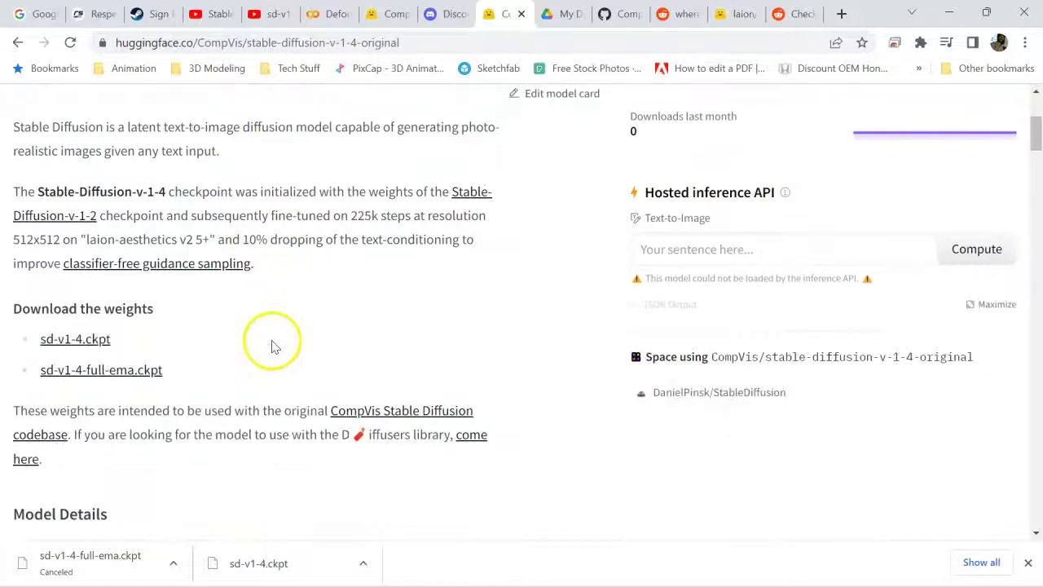
{"action": "scroll", "coordinate": [261, 340], "scroll_direction": "up", "scroll_amount": 1}
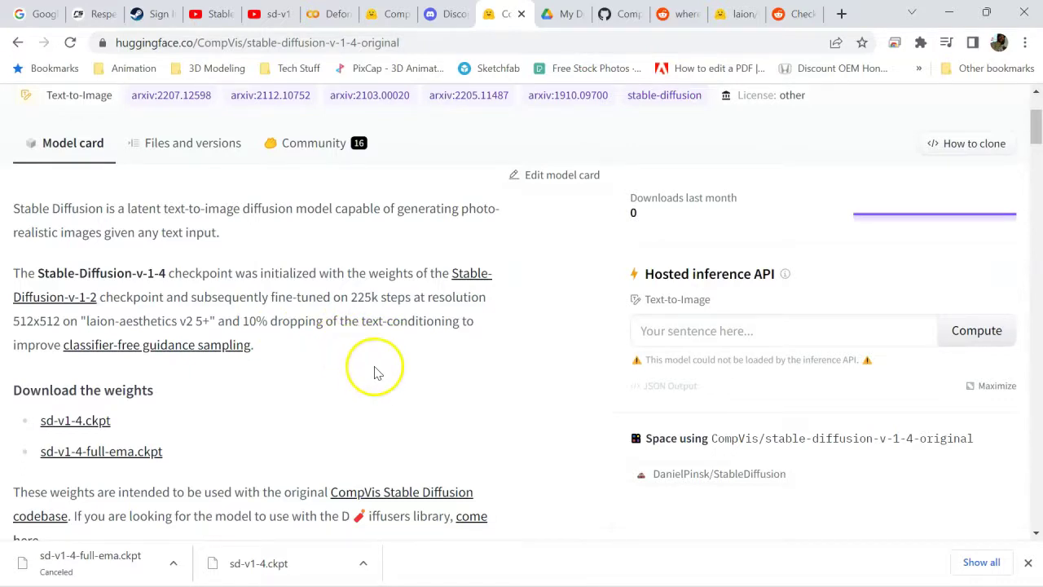
{"action": "scroll", "coordinate": [377, 373], "scroll_direction": "up", "scroll_amount": 1}
{"action": "scroll", "coordinate": [359, 404], "scroll_direction": "down", "scroll_amount": 2}
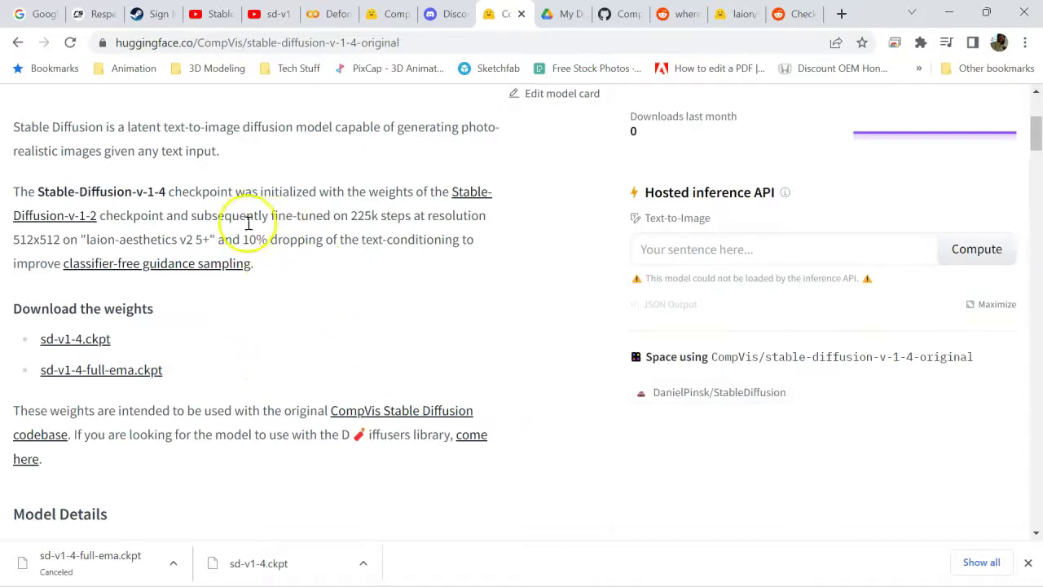
{"action": "scroll", "coordinate": [245, 281], "scroll_direction": "up", "scroll_amount": 1}
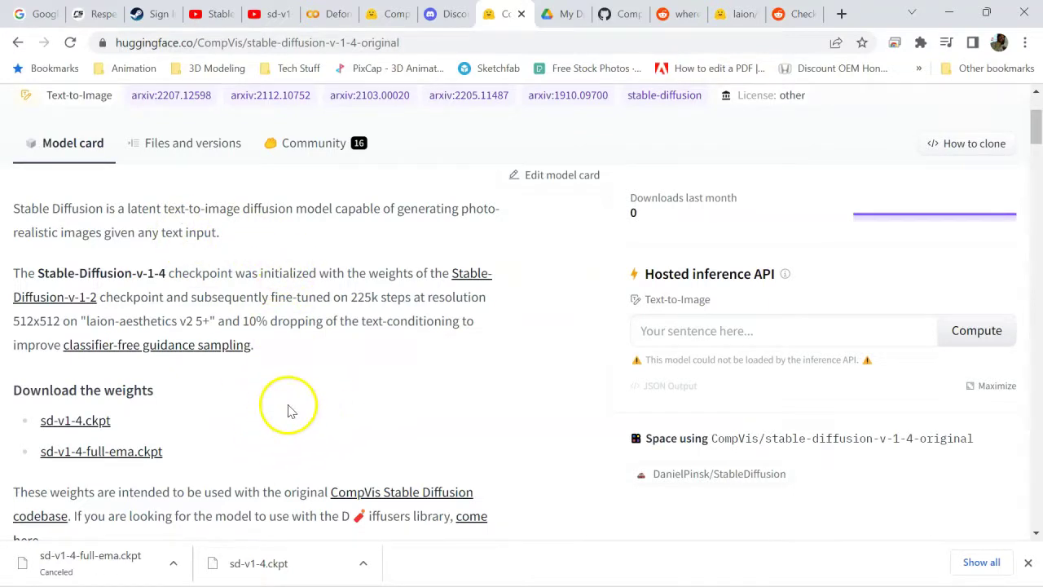
{"action": "scroll", "coordinate": [175, 404], "scroll_direction": "down", "scroll_amount": 1}
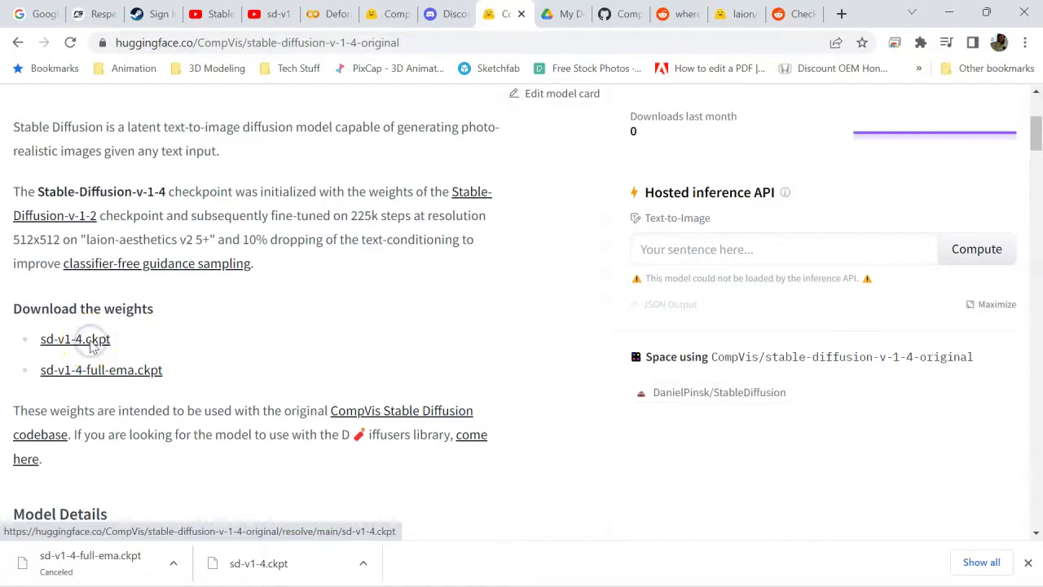
Try downloading sd-v1-4.ckpt and sd-v1-4-full-ema.ckpt, canceling both Save As dialogs
{"action": "left_click", "coordinate": [92, 346]}
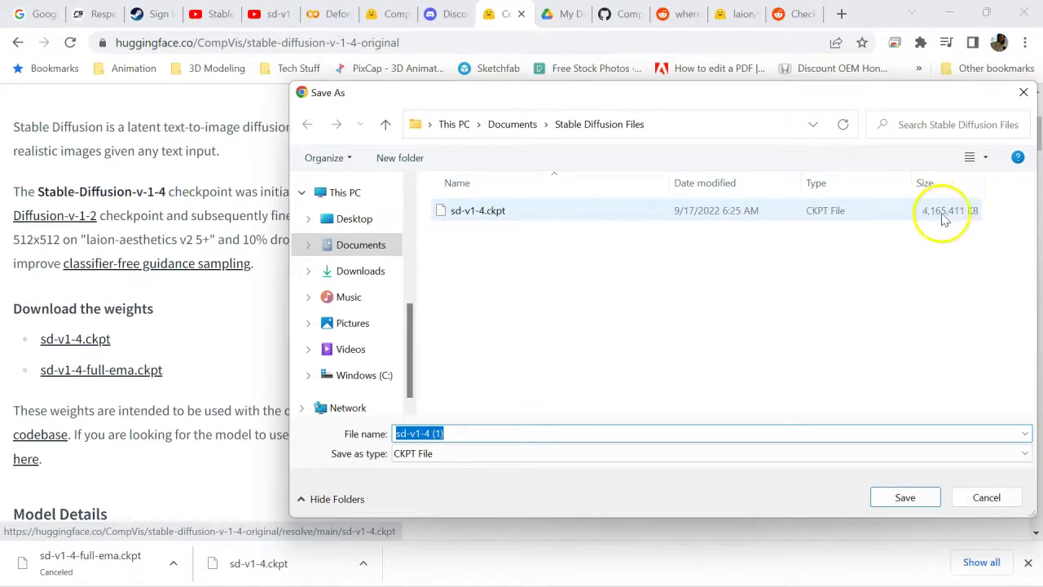
{"action": "left_click", "coordinate": [989, 498]}
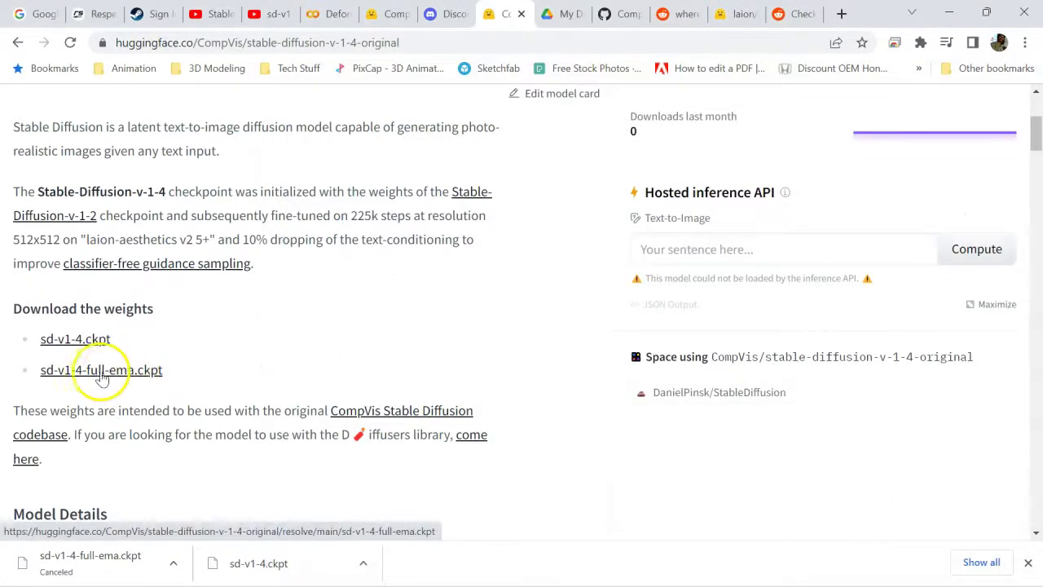
{"action": "left_click", "coordinate": [112, 371]}
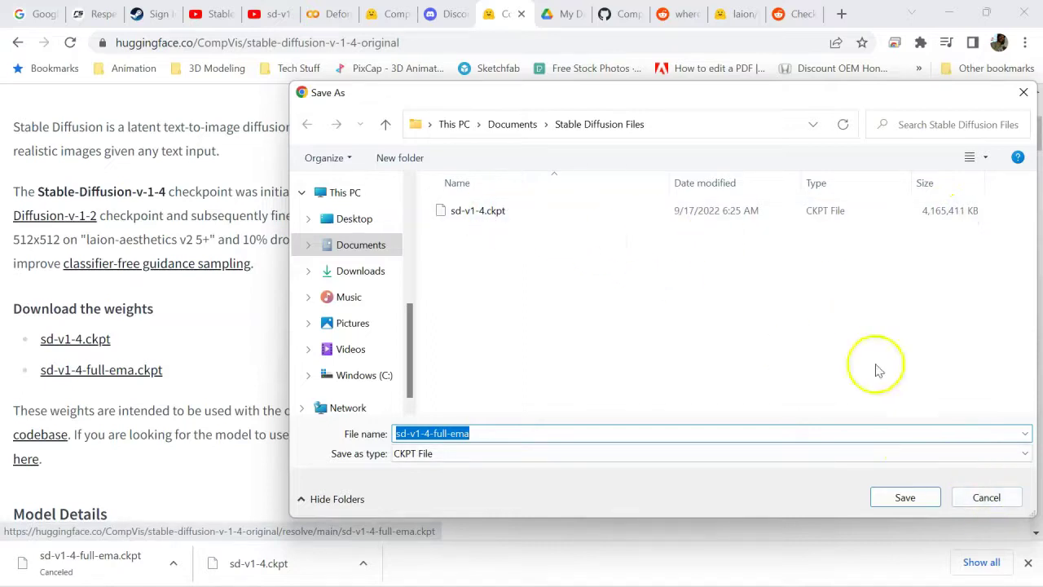
{"action": "left_click", "coordinate": [988, 497]}
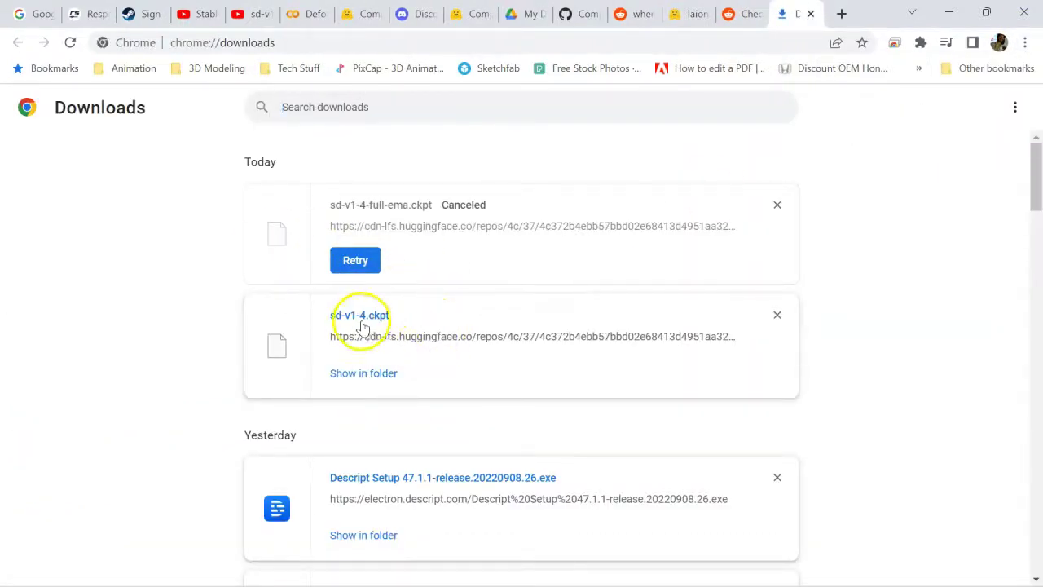
Show sd-v1-4.ckpt in the Stable Diffusion Files folder, minimize it, and return to Colab
{"action": "left_click", "coordinate": [364, 372]}
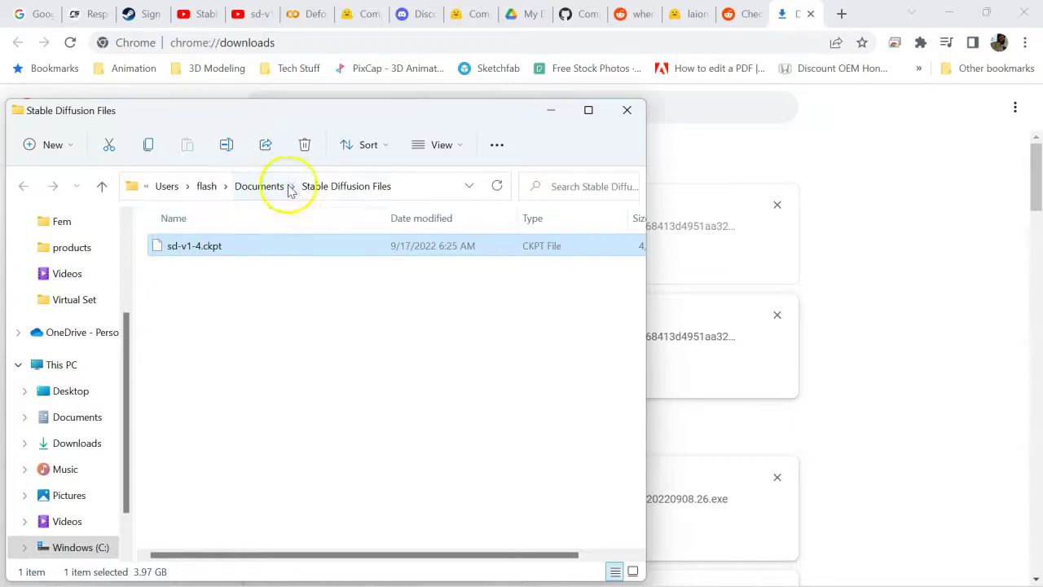
{"action": "left_click", "coordinate": [547, 112]}
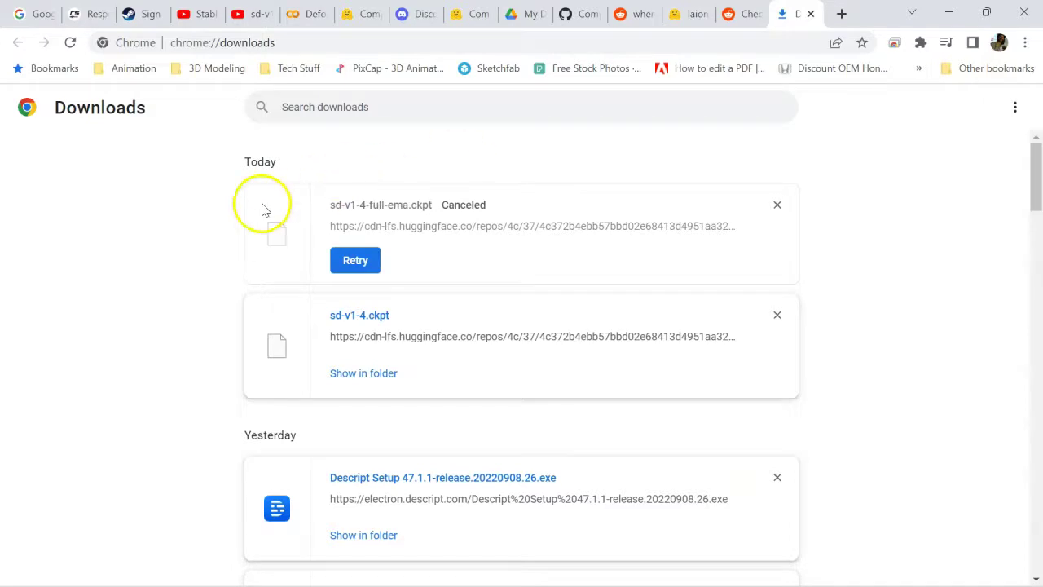
{"action": "left_click", "coordinate": [302, 16]}
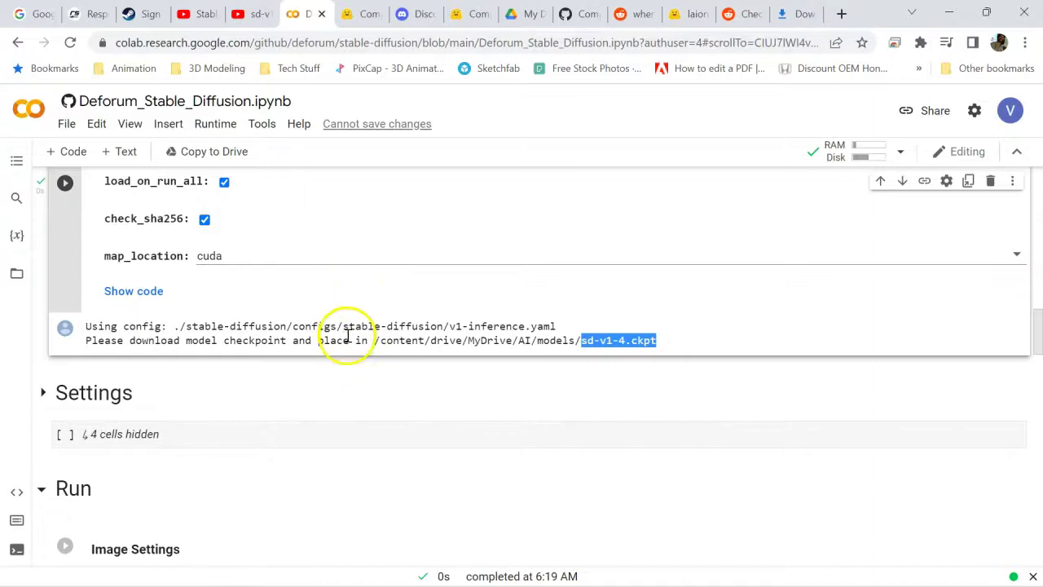
{"action": "mouse_move", "coordinate": [318, 395]}
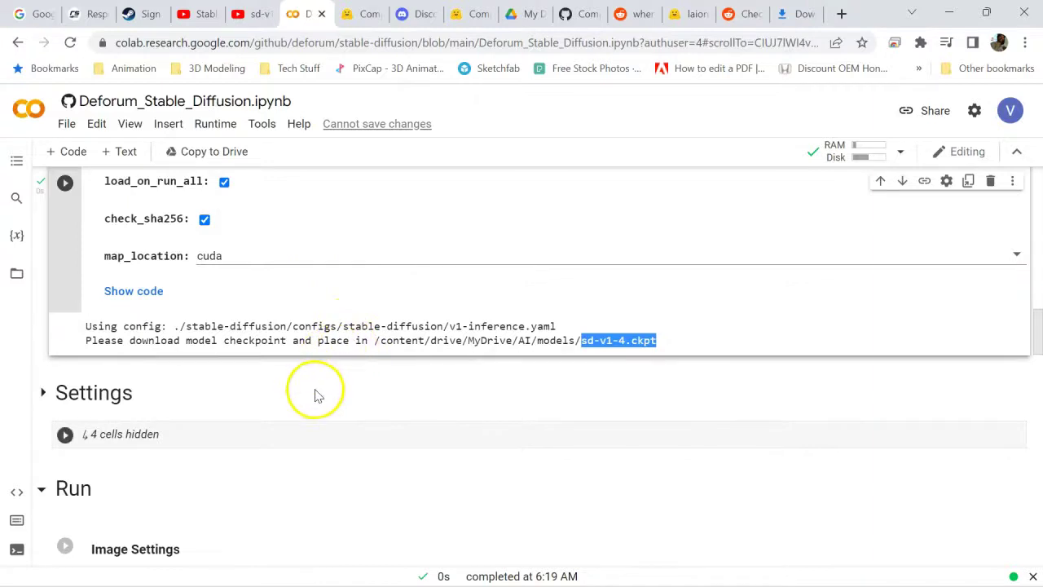
{"action": "scroll", "coordinate": [318, 390], "scroll_direction": "down", "scroll_amount": 2}
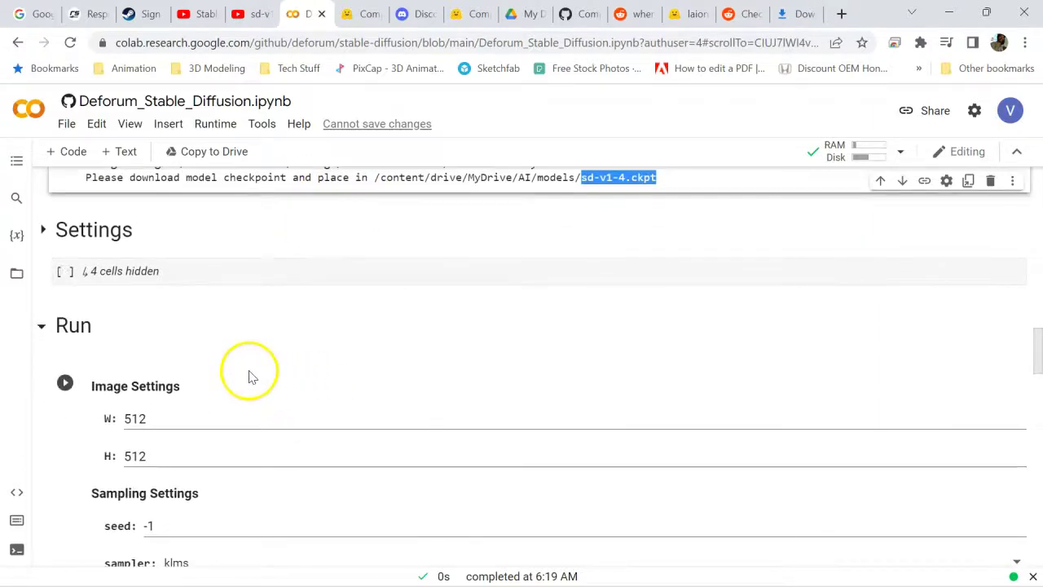
{"action": "scroll", "coordinate": [249, 372], "scroll_direction": "up", "scroll_amount": 6}
{"action": "scroll", "coordinate": [263, 372], "scroll_direction": "up", "scroll_amount": 5}
{"action": "scroll", "coordinate": [351, 342], "scroll_direction": "up", "scroll_amount": 3}
{"action": "scroll", "coordinate": [351, 343], "scroll_direction": "up", "scroll_amount": 3}
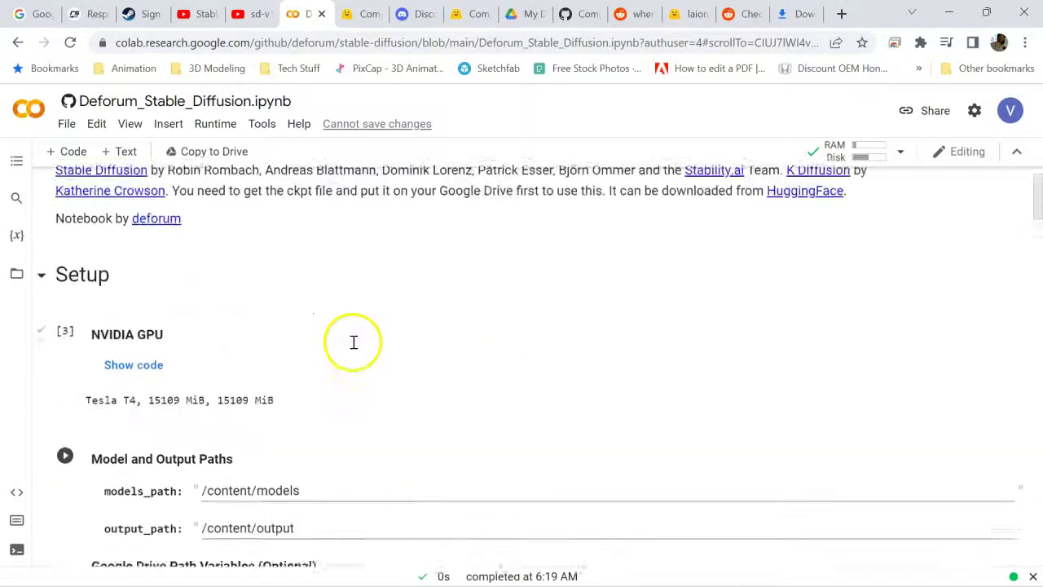
{"action": "scroll", "coordinate": [353, 346], "scroll_direction": "up", "scroll_amount": 1}
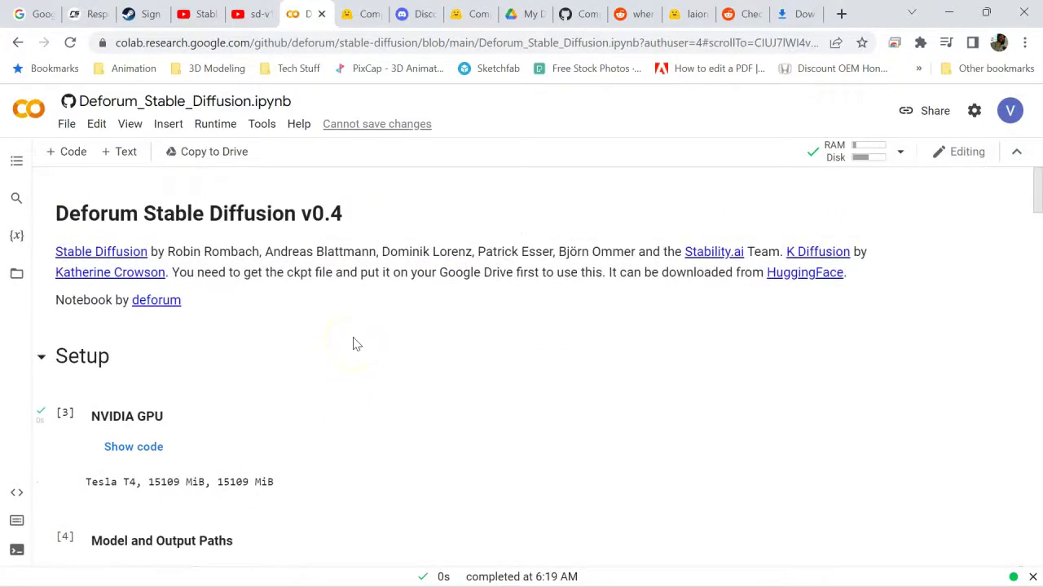